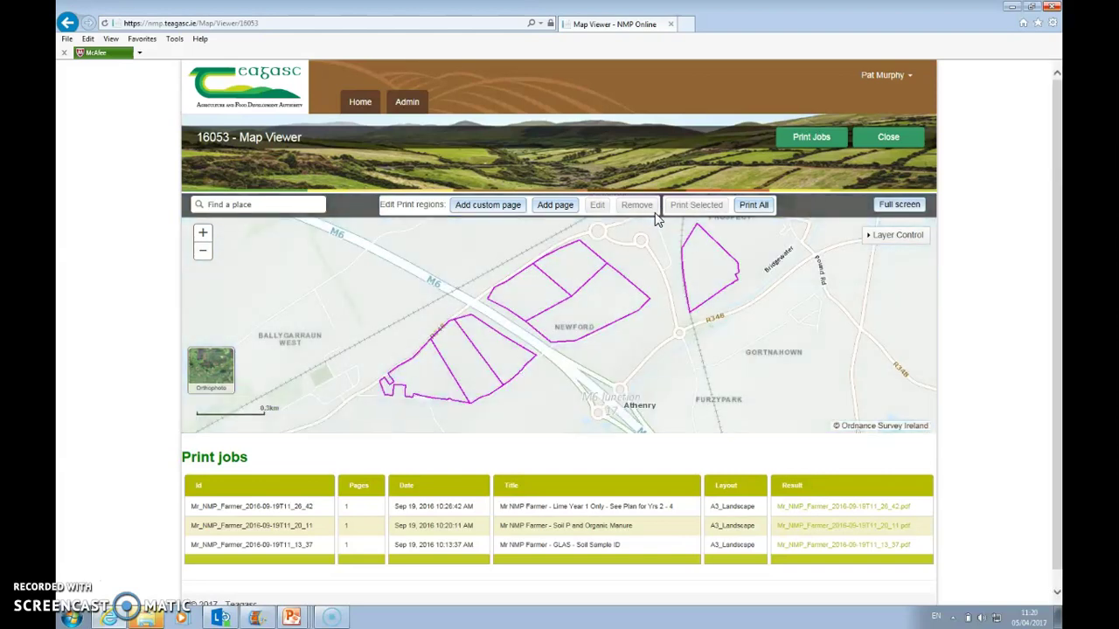
pyautogui.click(584, 289)
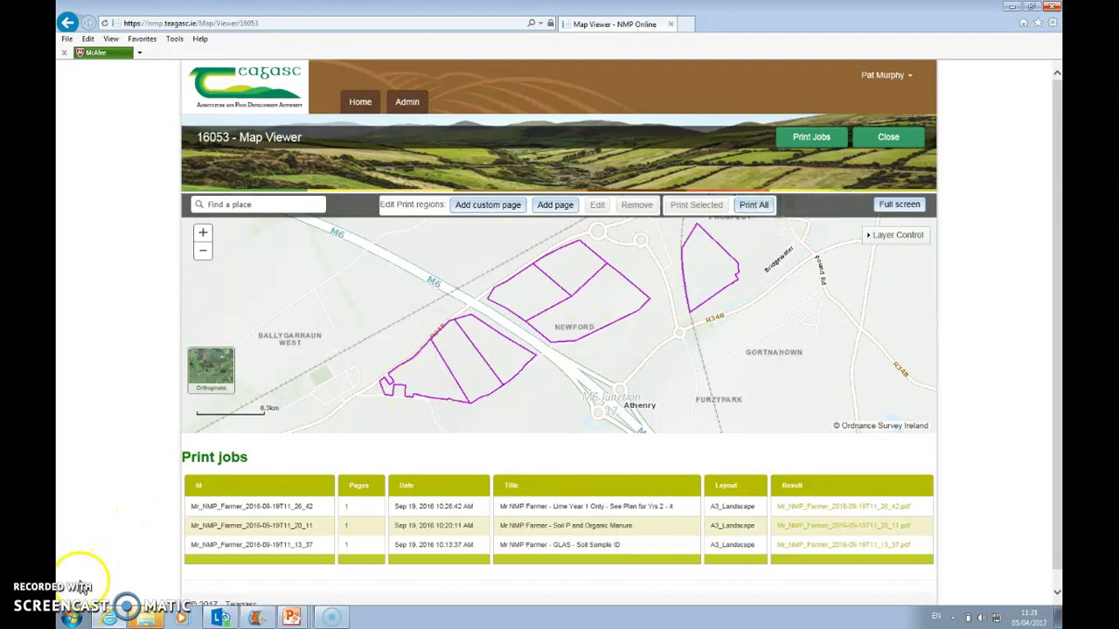
pyautogui.click(711, 377)
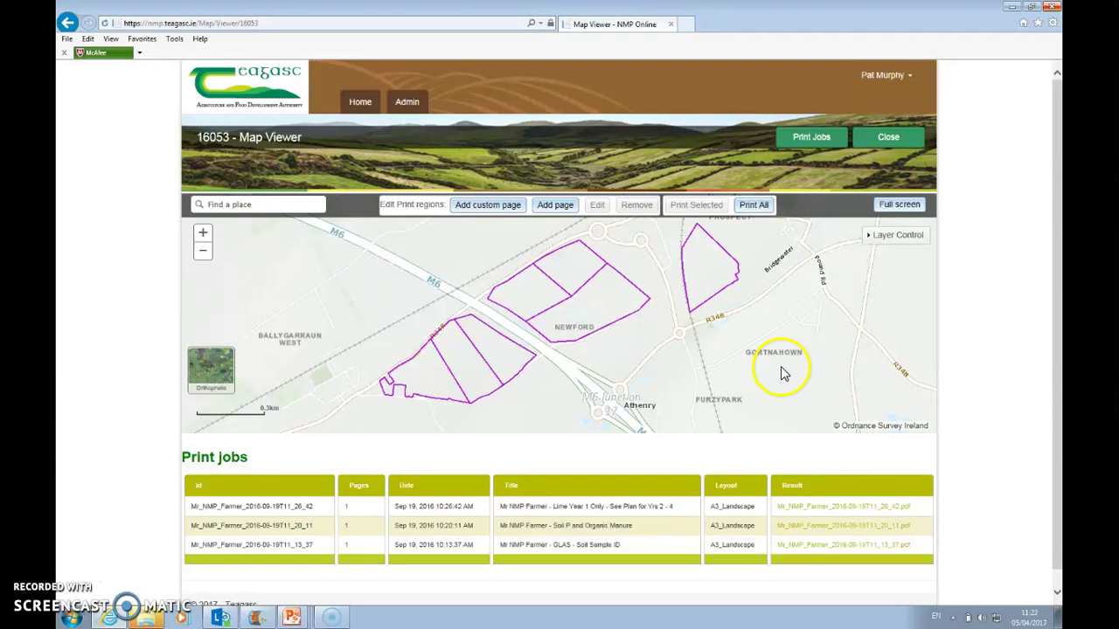
# View the plot map in full screen and return it to the normal view.
pyautogui.click(898, 206)
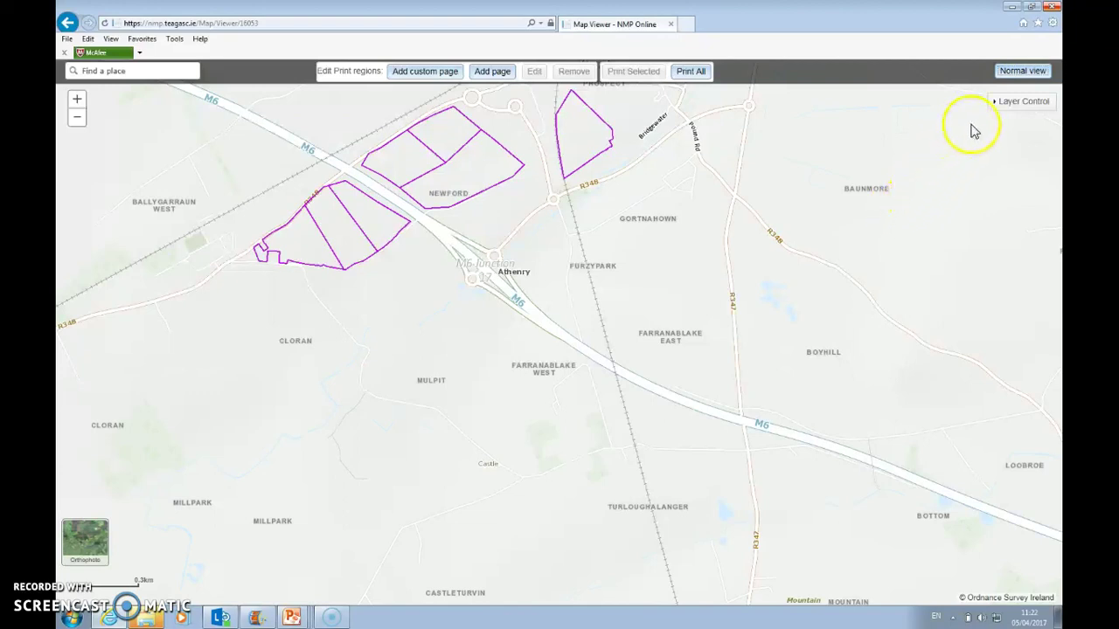
pyautogui.click(1015, 77)
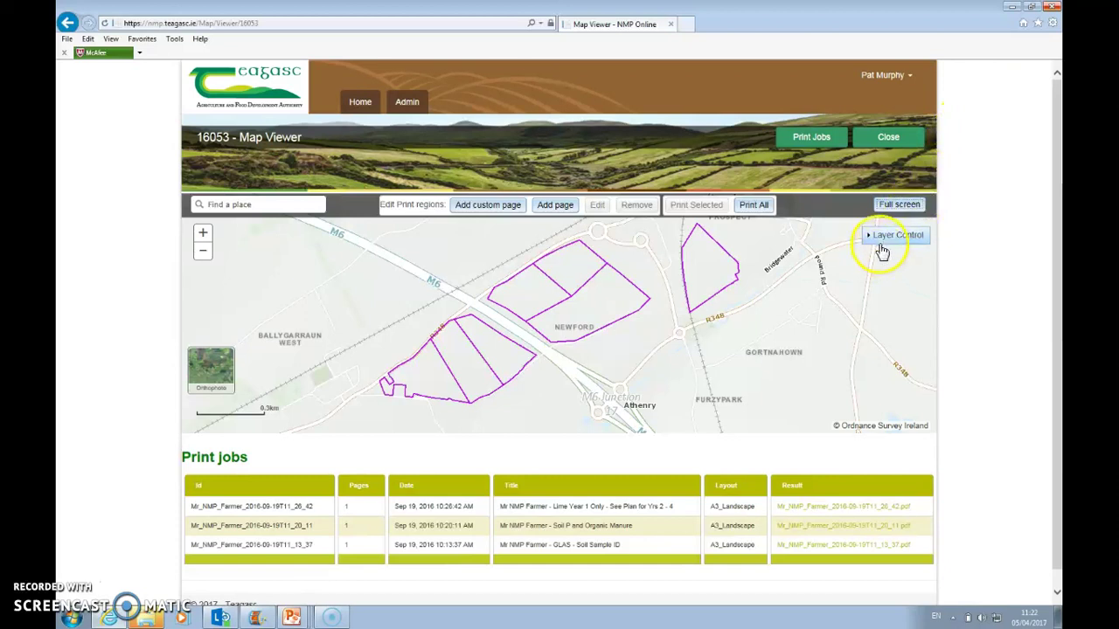
# Label the plots with their lab samples and plot names, and collapse the layer list.
pyautogui.click(872, 238)
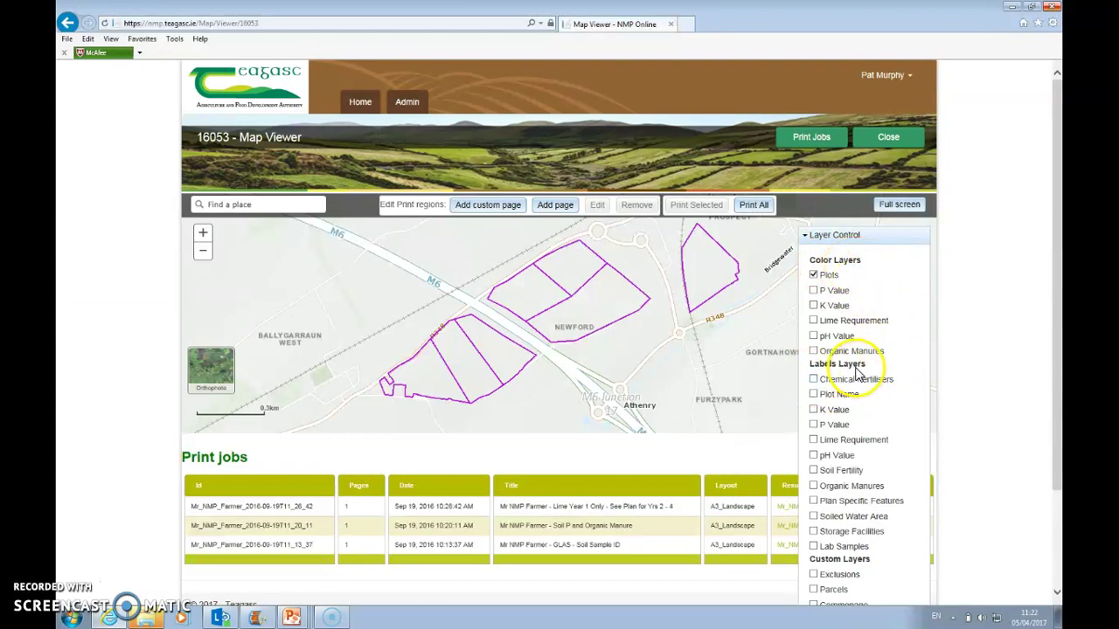
pyautogui.click(814, 546)
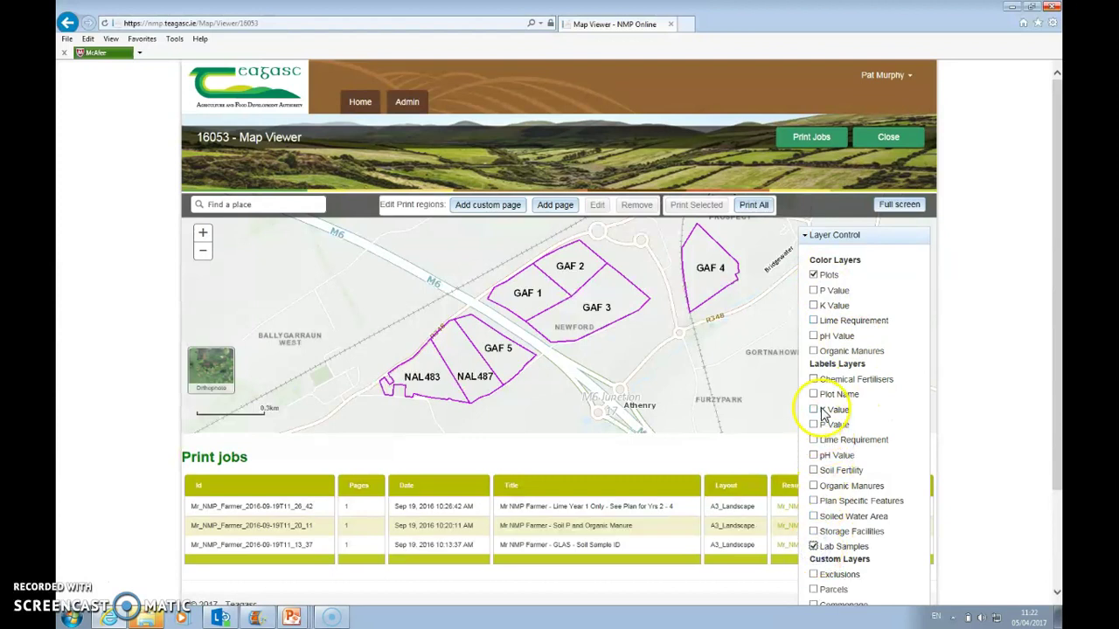
pyautogui.click(813, 394)
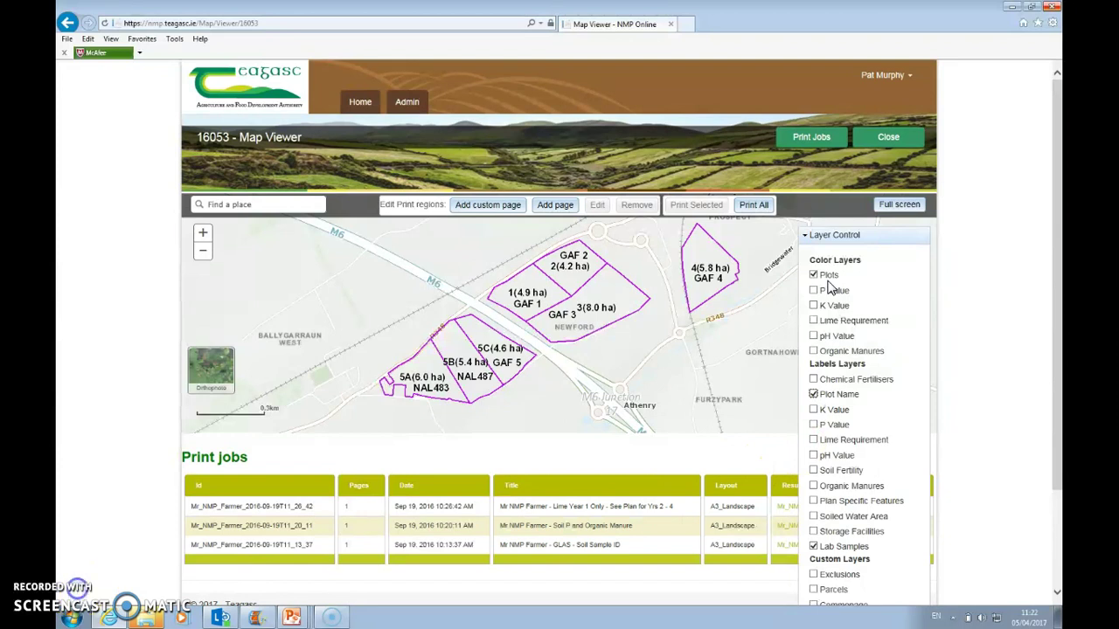
pyautogui.click(824, 238)
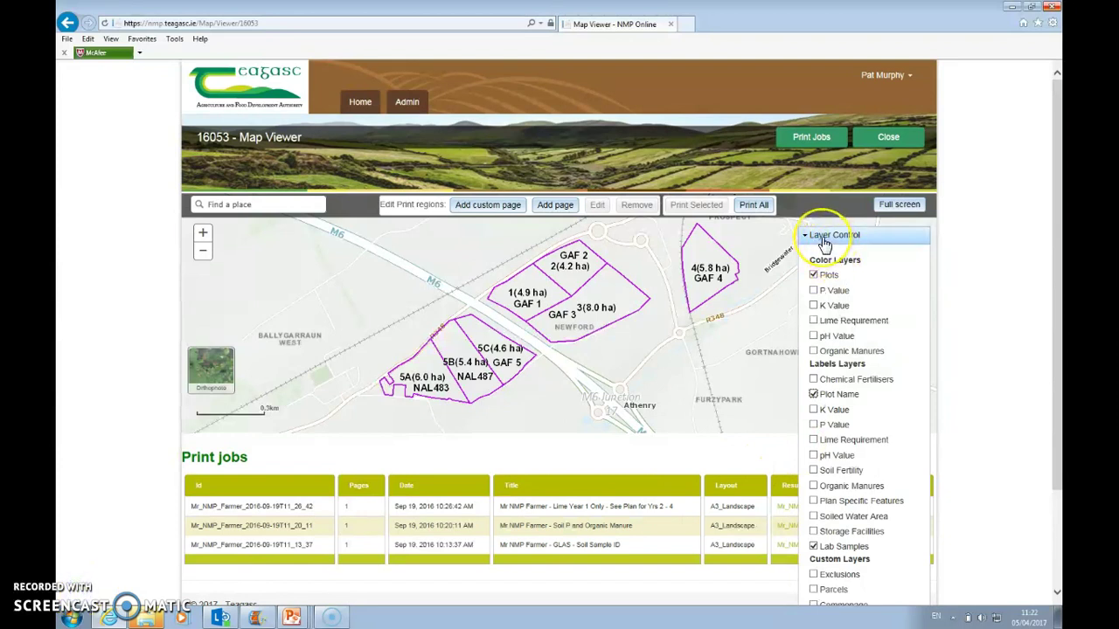
pyautogui.click(825, 238)
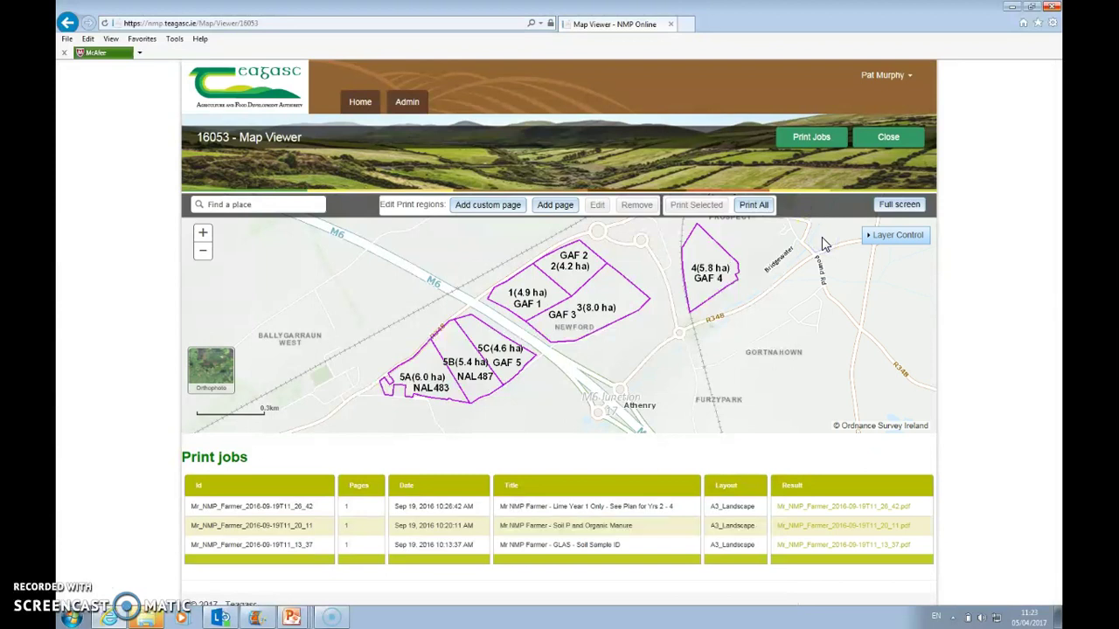
# Preview the plots on the Orthophoto base map and return to the standard map.
pyautogui.click(223, 377)
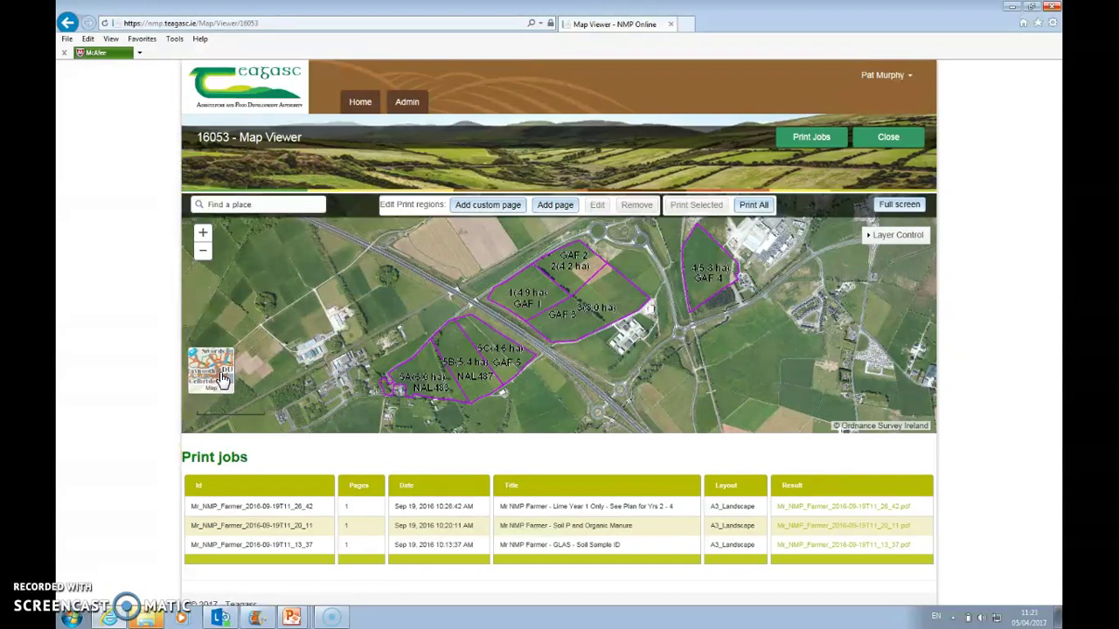
pyautogui.click(222, 377)
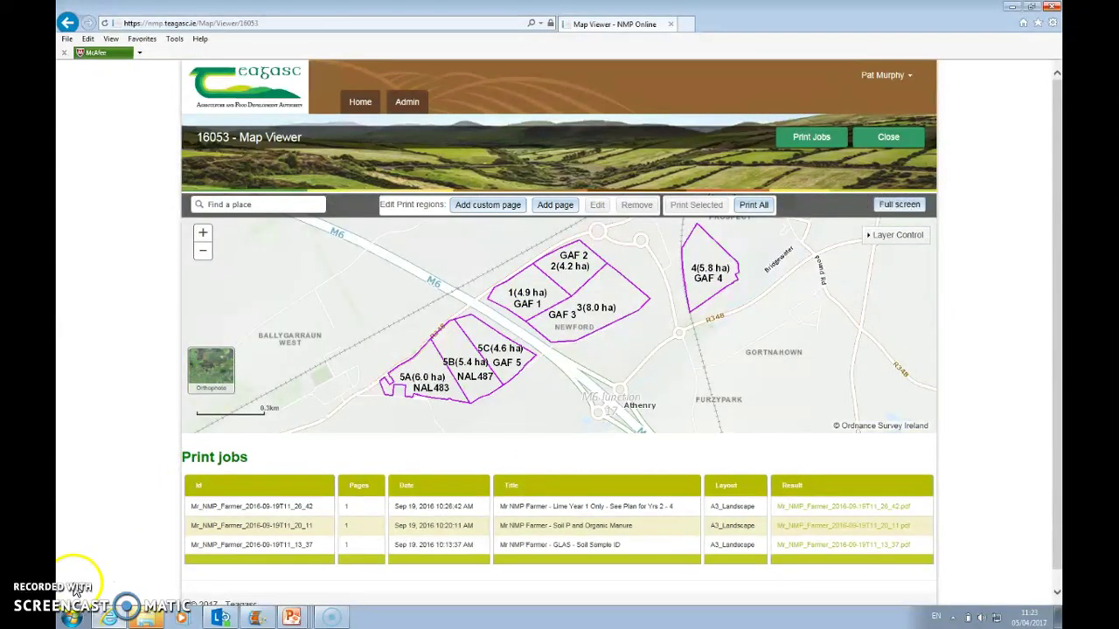
pyautogui.click(482, 492)
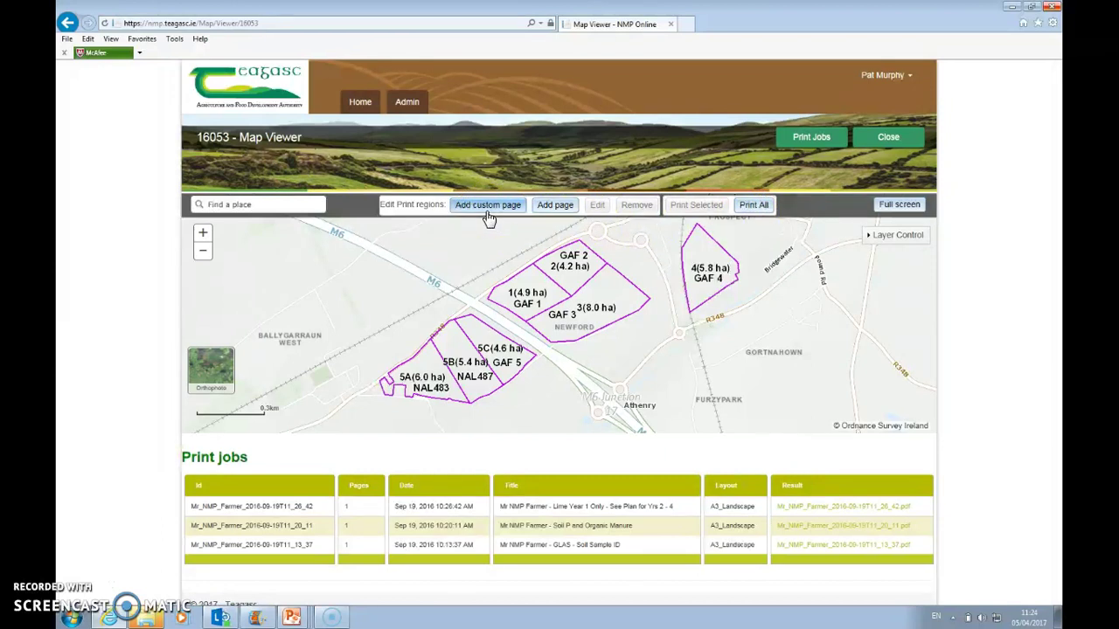
pyautogui.click(563, 215)
pyautogui.click(581, 211)
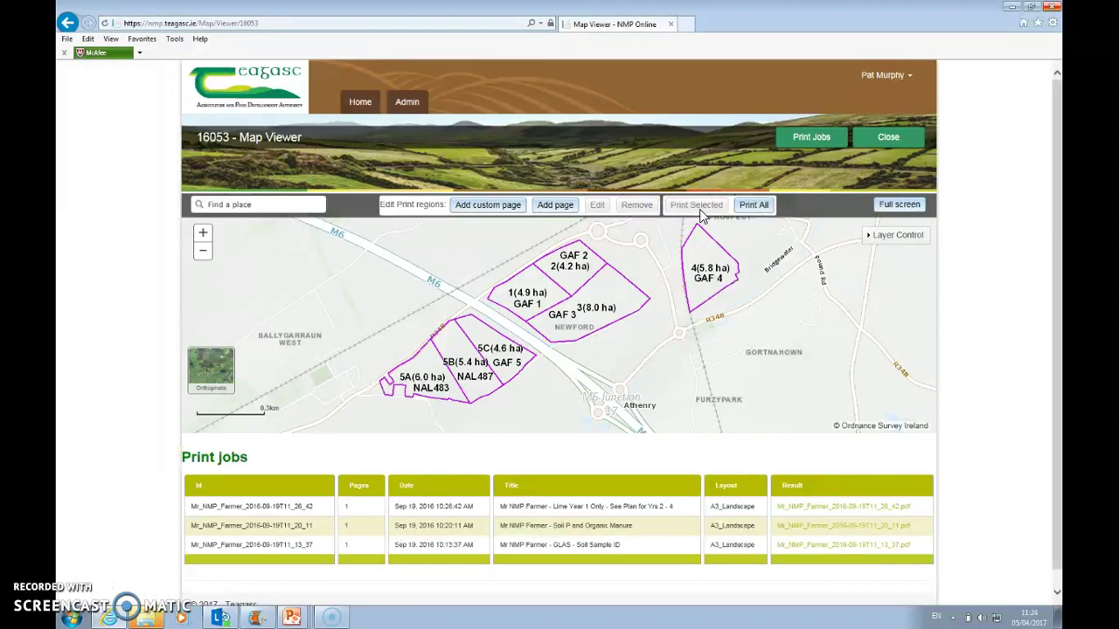
pyautogui.click(755, 210)
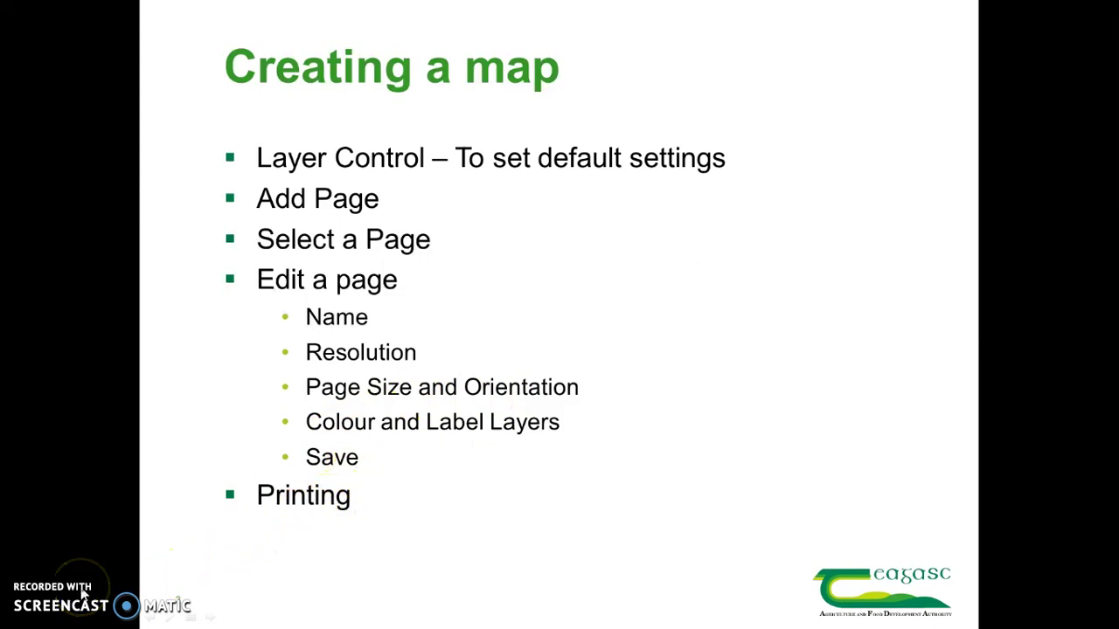
# Switch to the Map Viewer in the browser and turn on the Lab Samples and Plot Name label layers.
pyautogui.hotkey('alt', 'Tab')
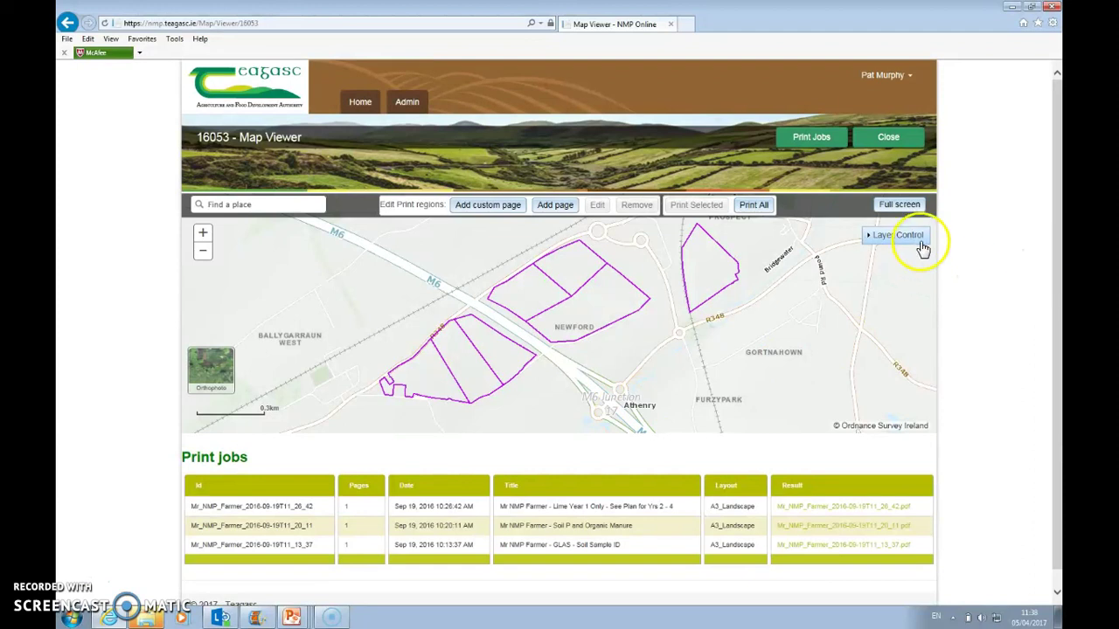
pyautogui.click(898, 239)
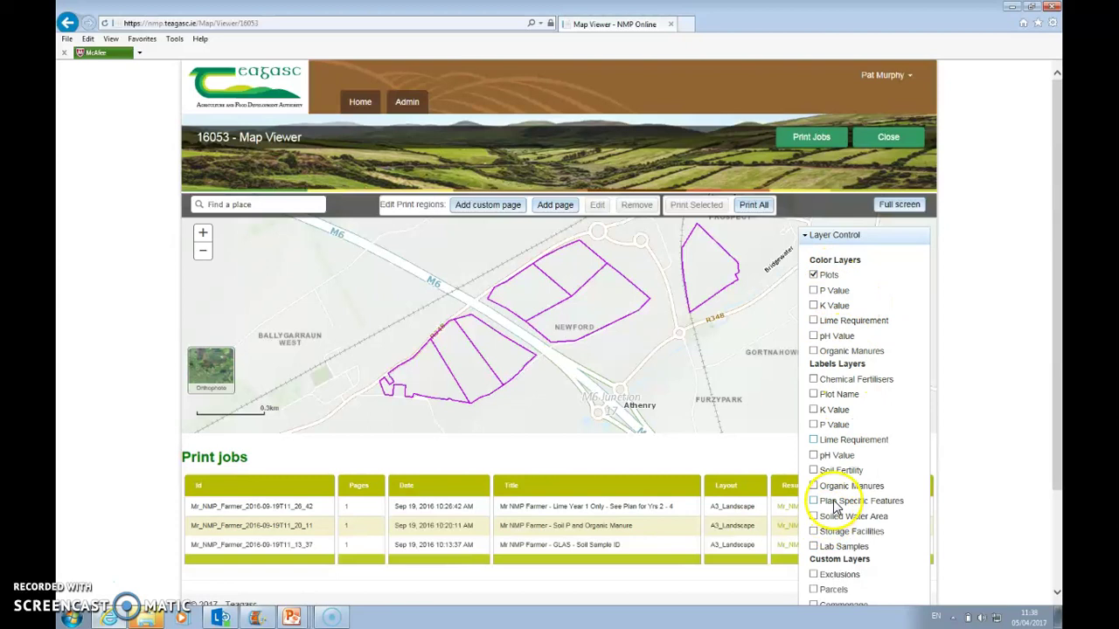
pyautogui.click(814, 546)
pyautogui.click(814, 394)
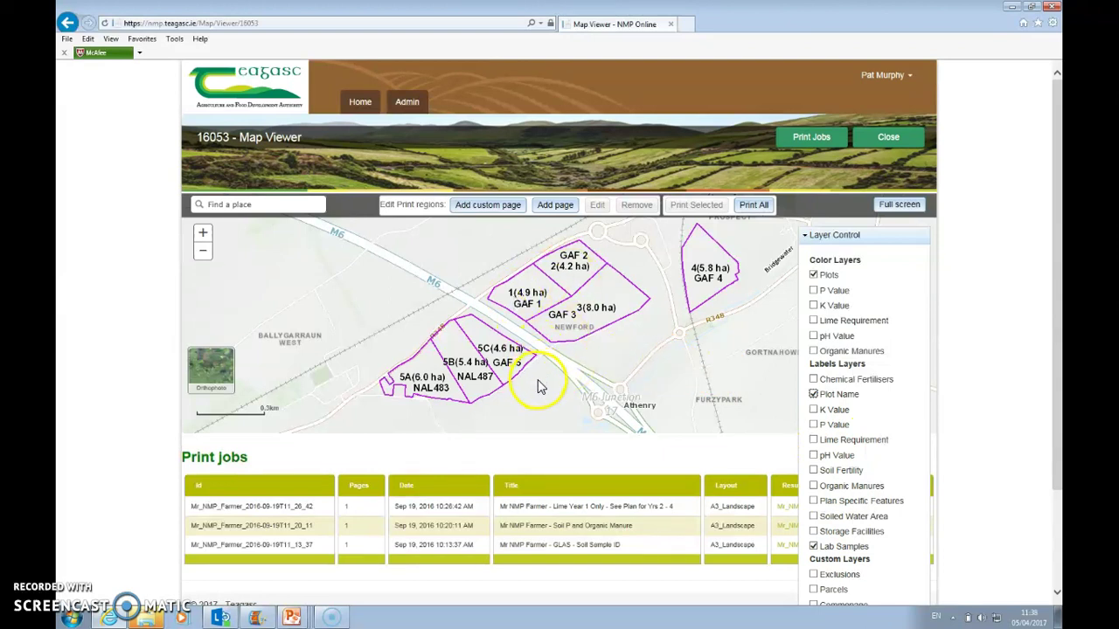
pyautogui.click(831, 237)
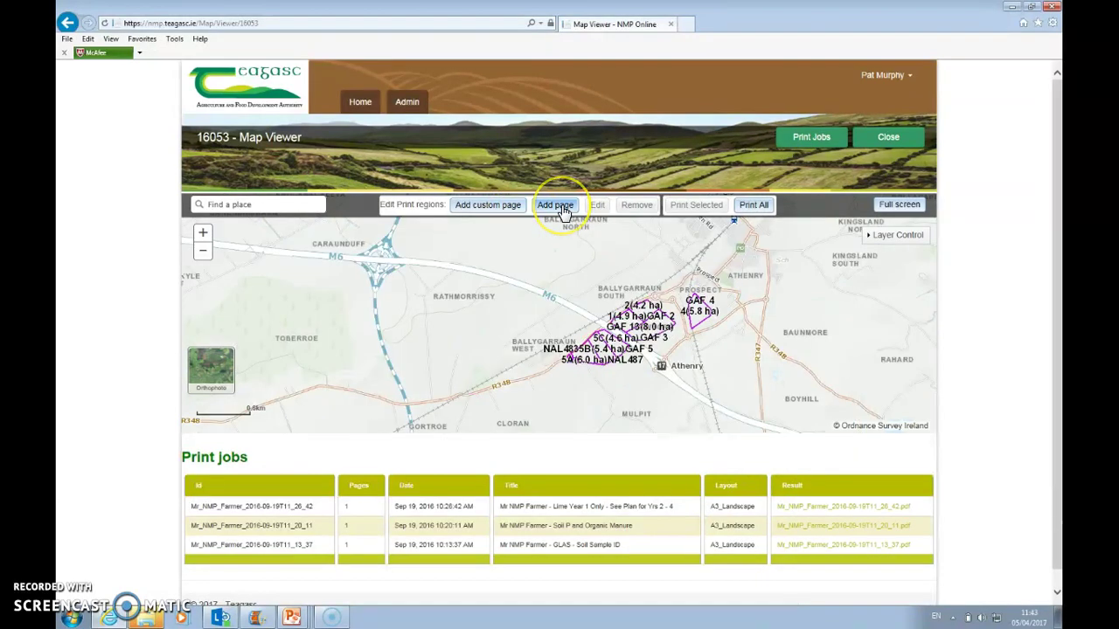
# Add a print page over the plots near Athenry and select its print region.
pyautogui.click(562, 210)
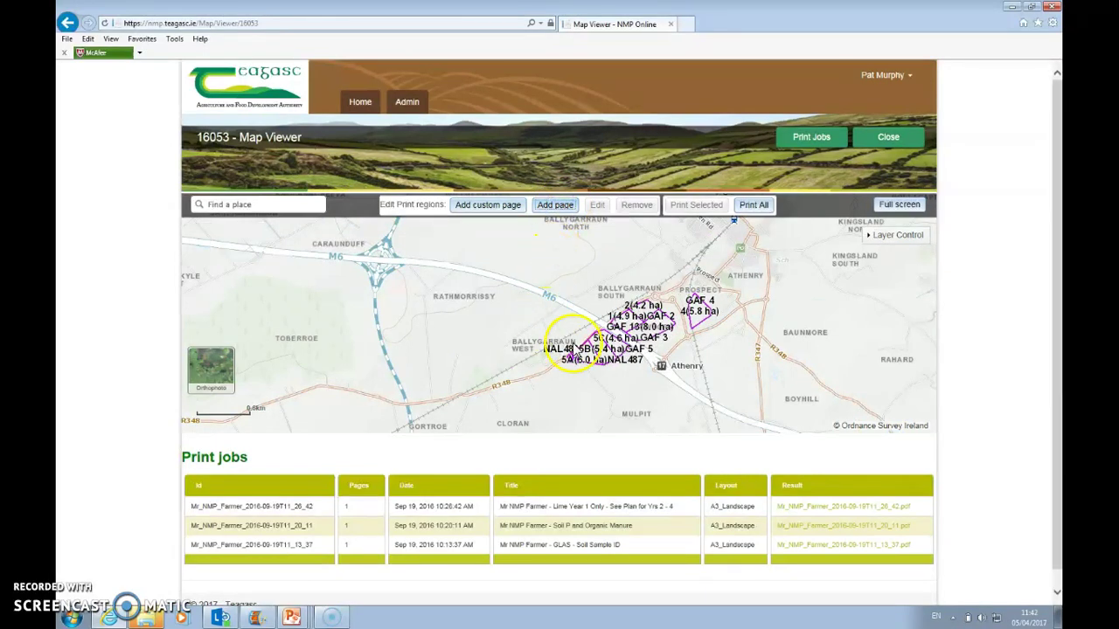
pyautogui.click(574, 348)
pyautogui.click(553, 347)
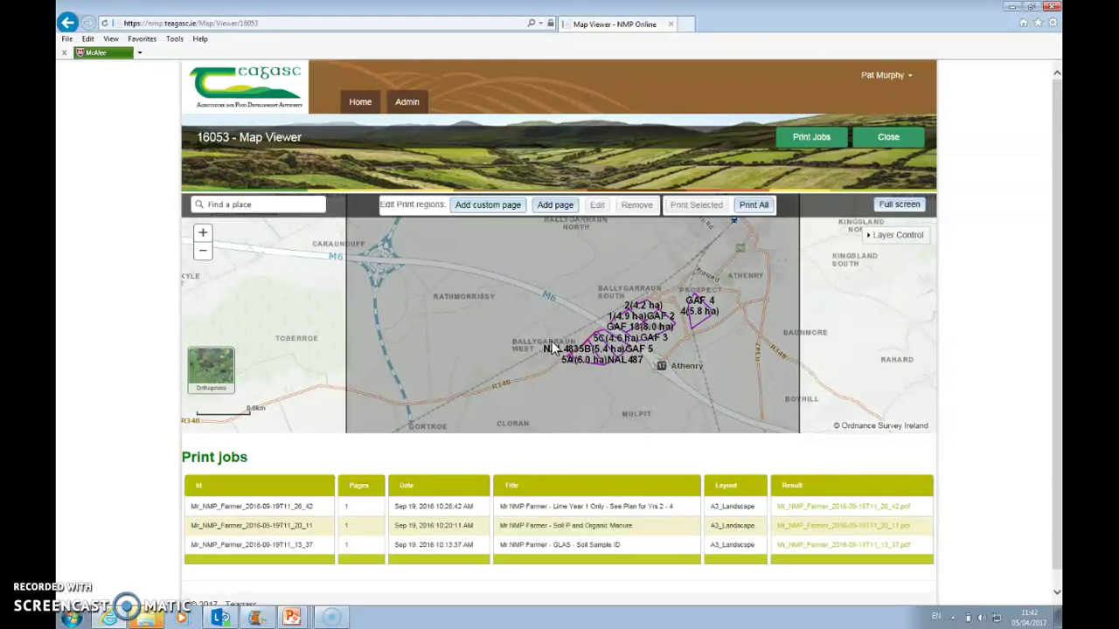
pyautogui.click(537, 336)
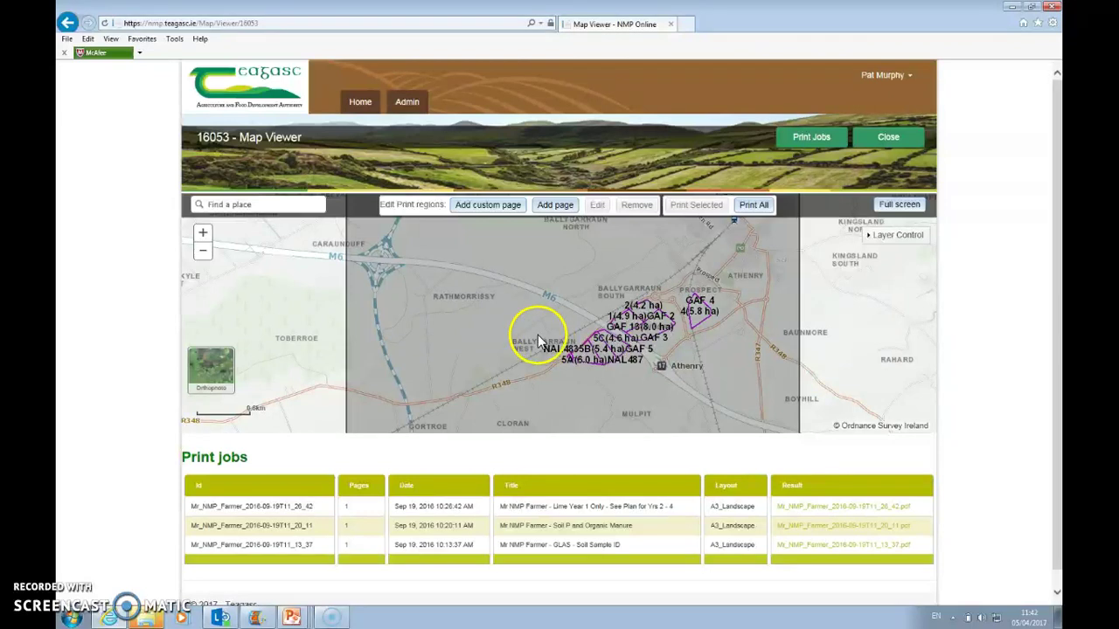
pyautogui.click(389, 344)
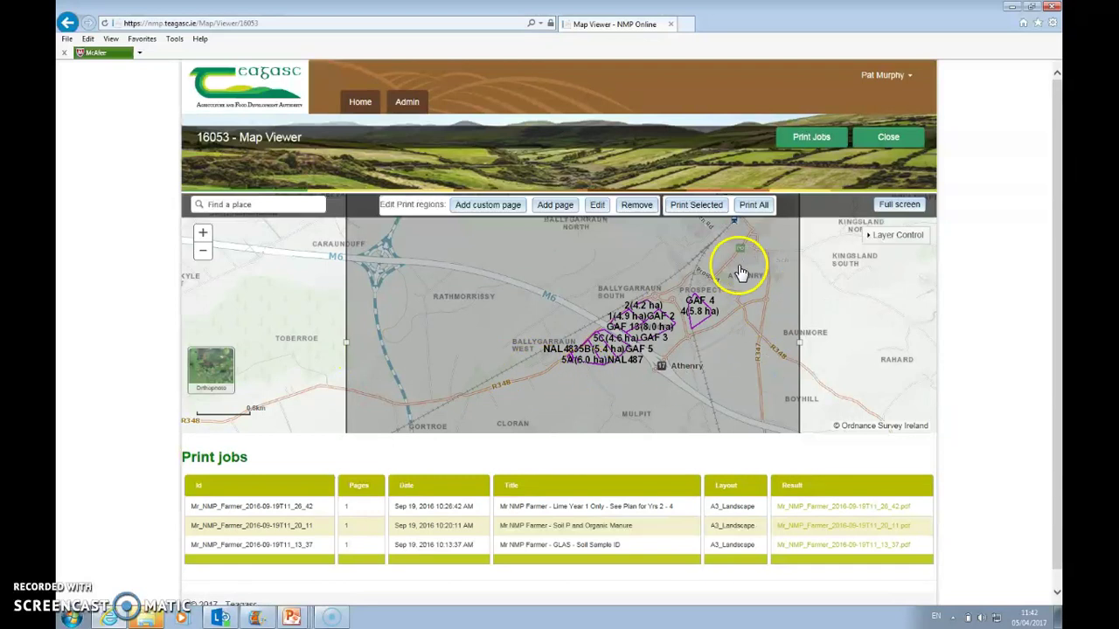
# Edit the selected print page's title so that it ends in "Plots and Samples" after the farmer's name.
pyautogui.click(598, 208)
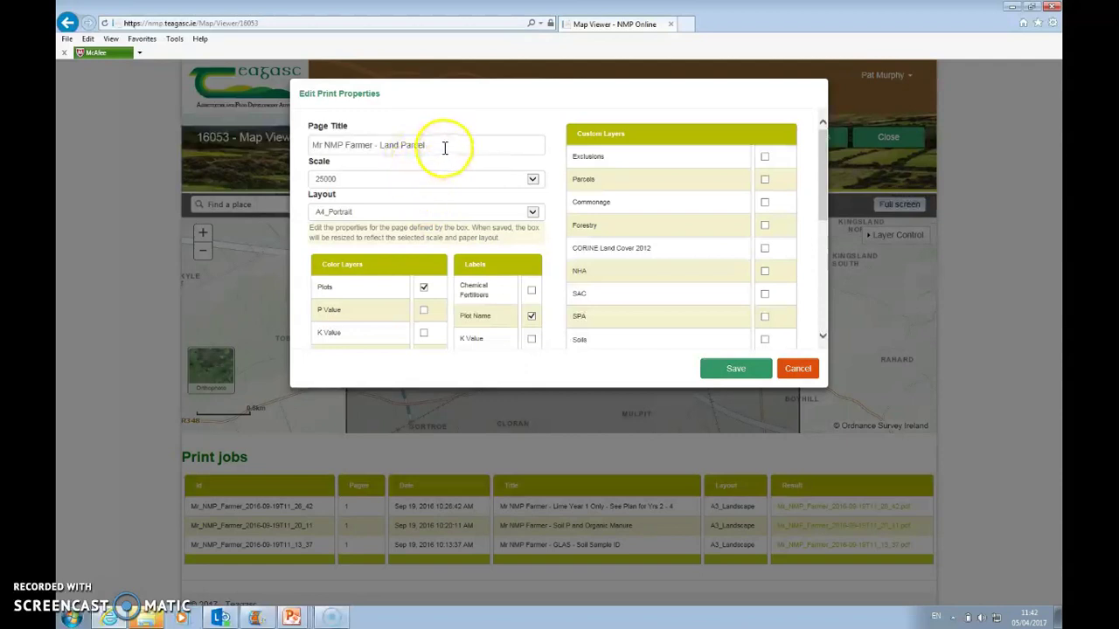
pyautogui.moveTo(437, 145); pyautogui.dragTo(386, 146)
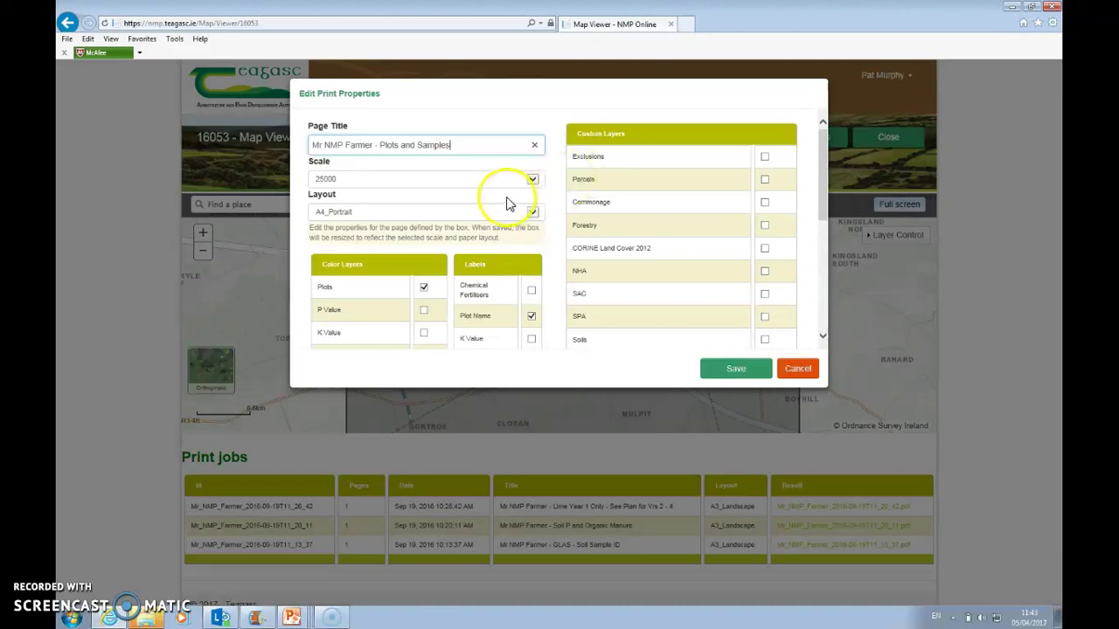
pyautogui.click(340, 150)
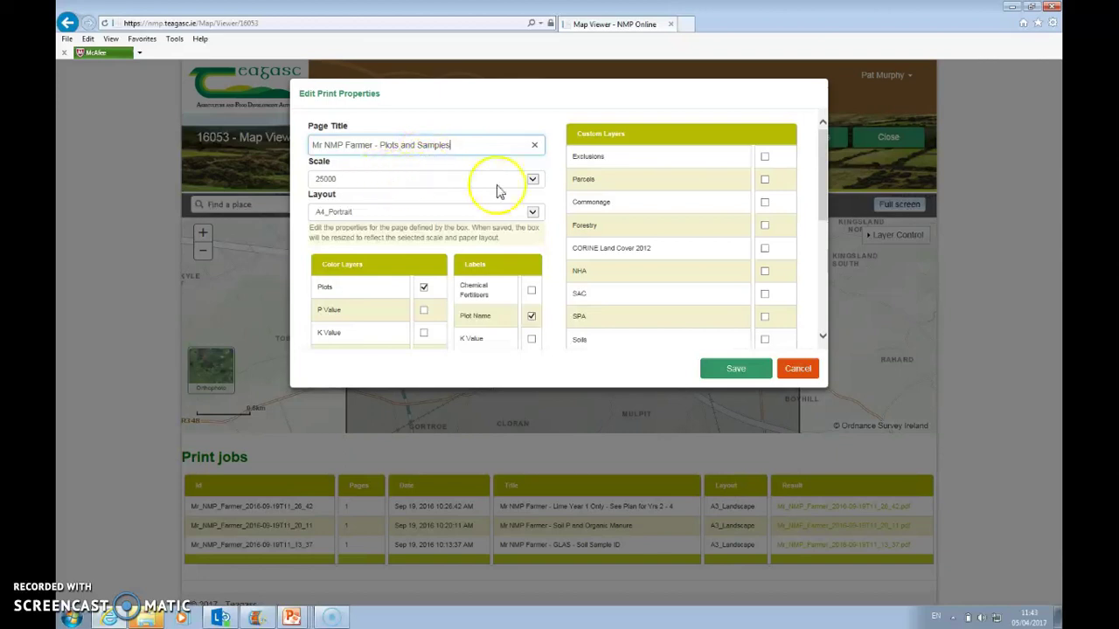
# Set the print page's scale to 5000 with the A4_Portrait layout, and save its properties.
pyautogui.click(533, 181)
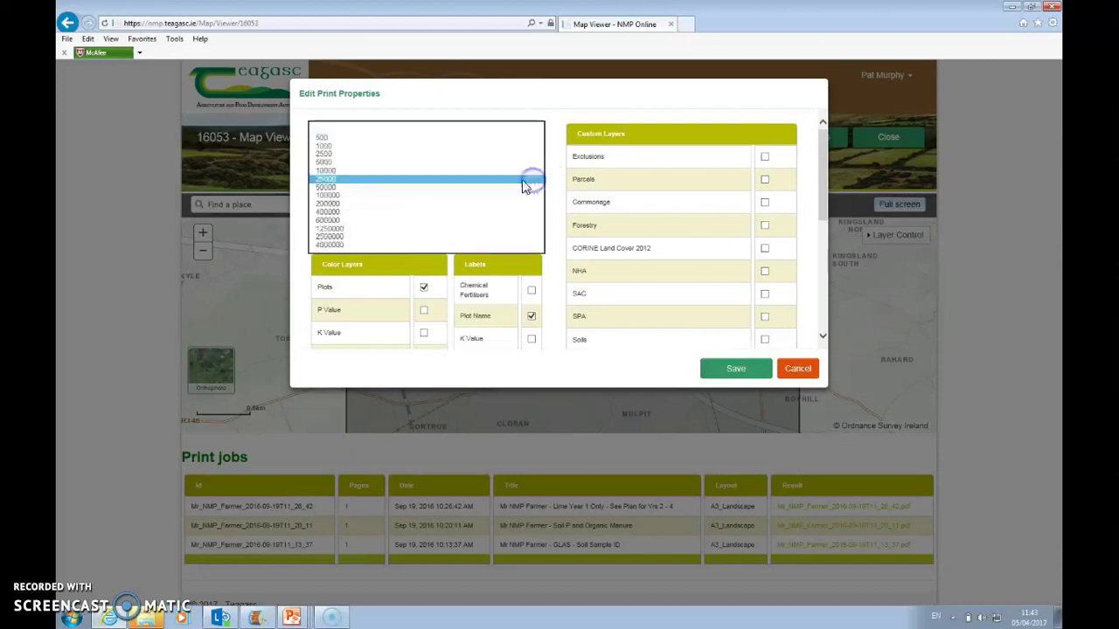
pyautogui.click(347, 162)
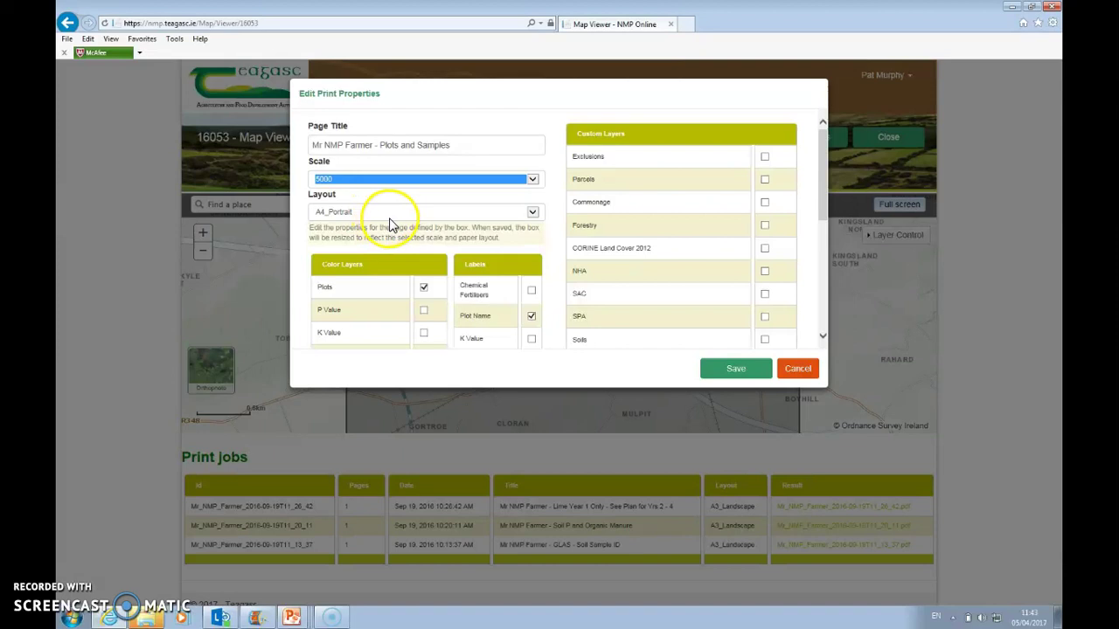
pyautogui.click(534, 217)
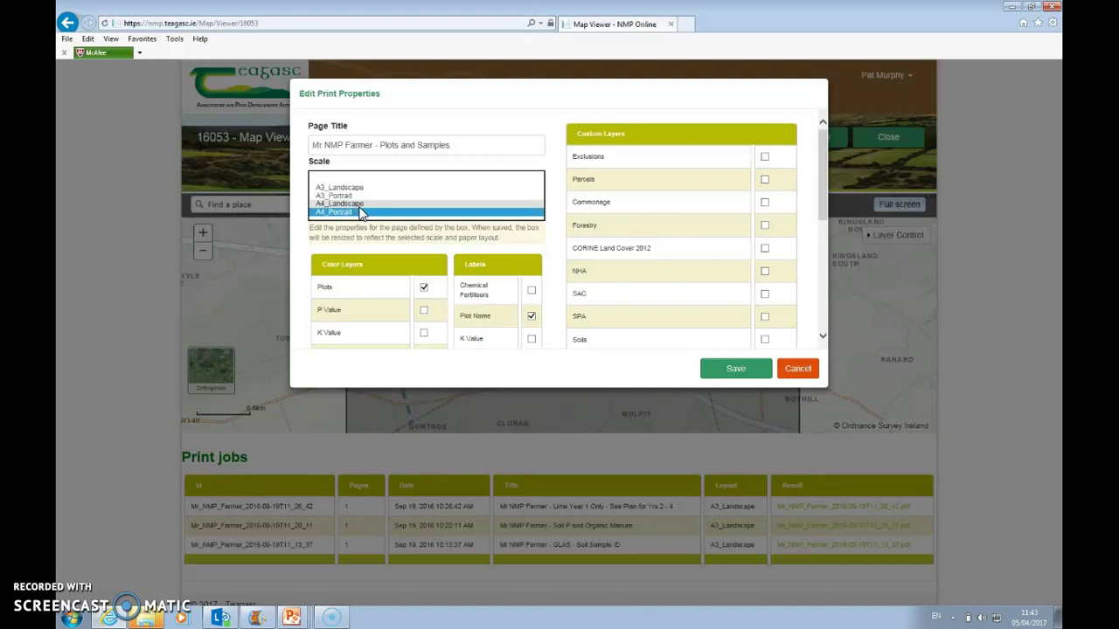
pyautogui.moveTo(372, 215); pyautogui.dragTo(405, 215)
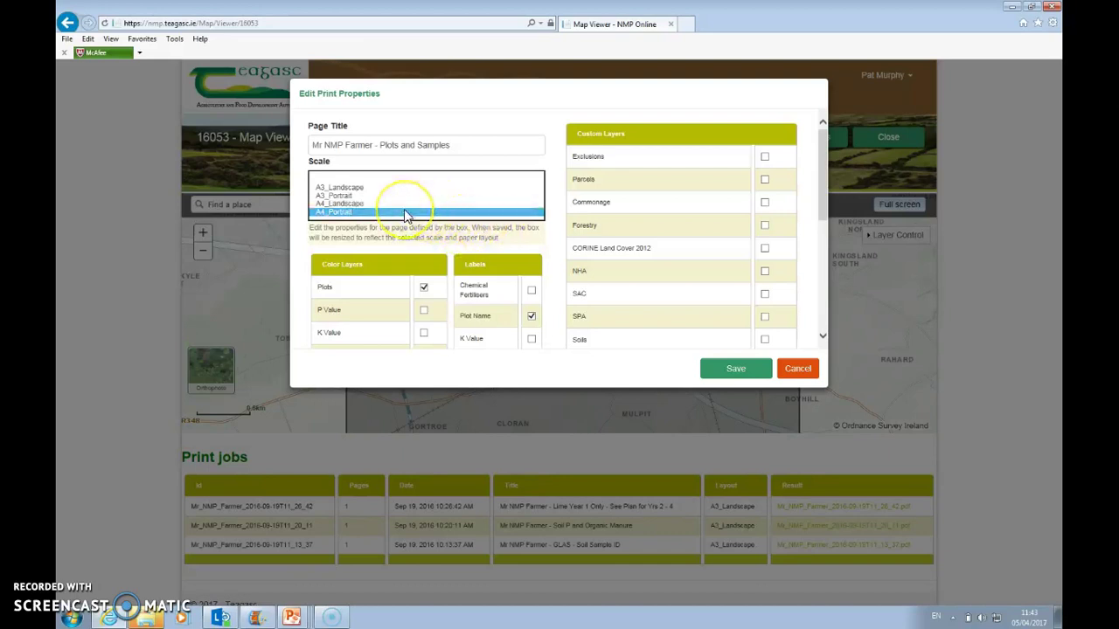
pyautogui.click(404, 215)
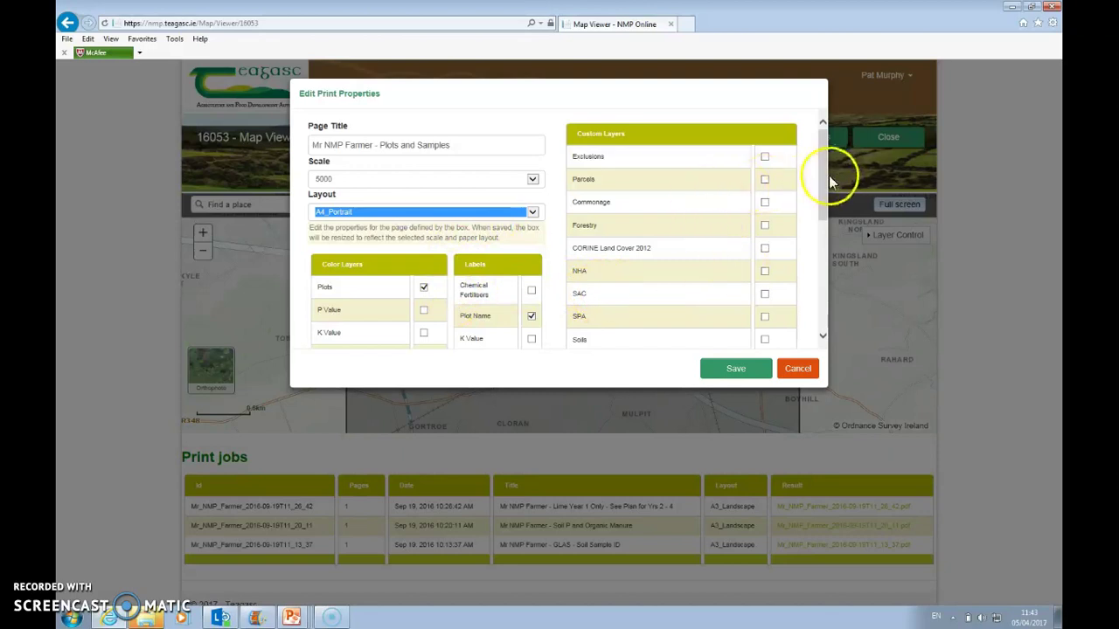
pyautogui.moveTo(824, 185); pyautogui.dragTo(855, 180)
pyautogui.click(735, 371)
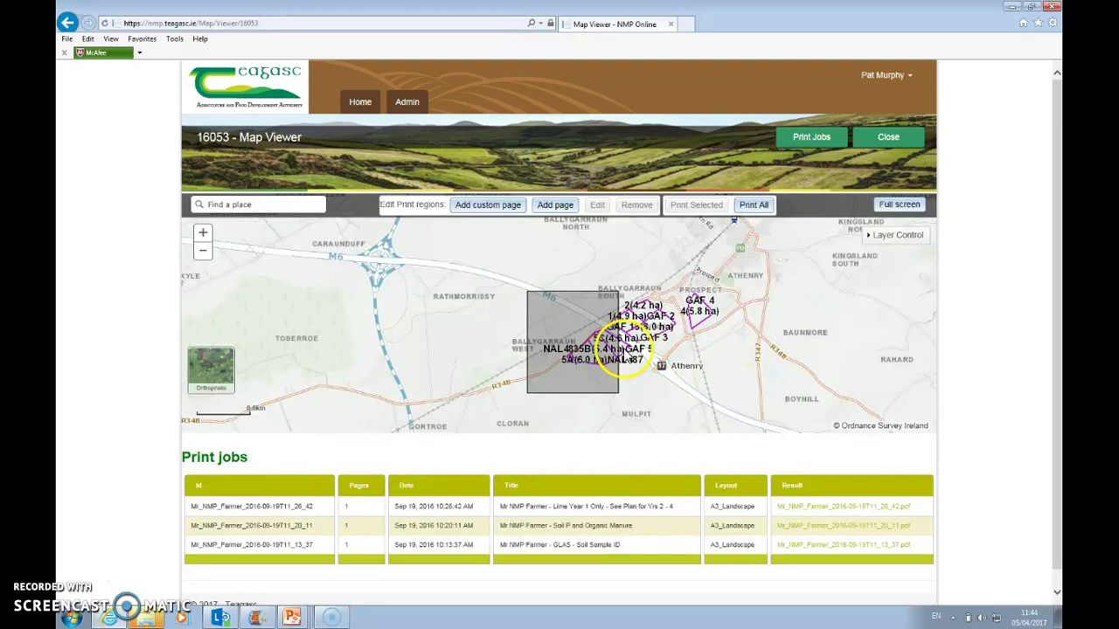
# Select the resized print region and move it east over the group of plots beside the M6.
pyautogui.click(575, 323)
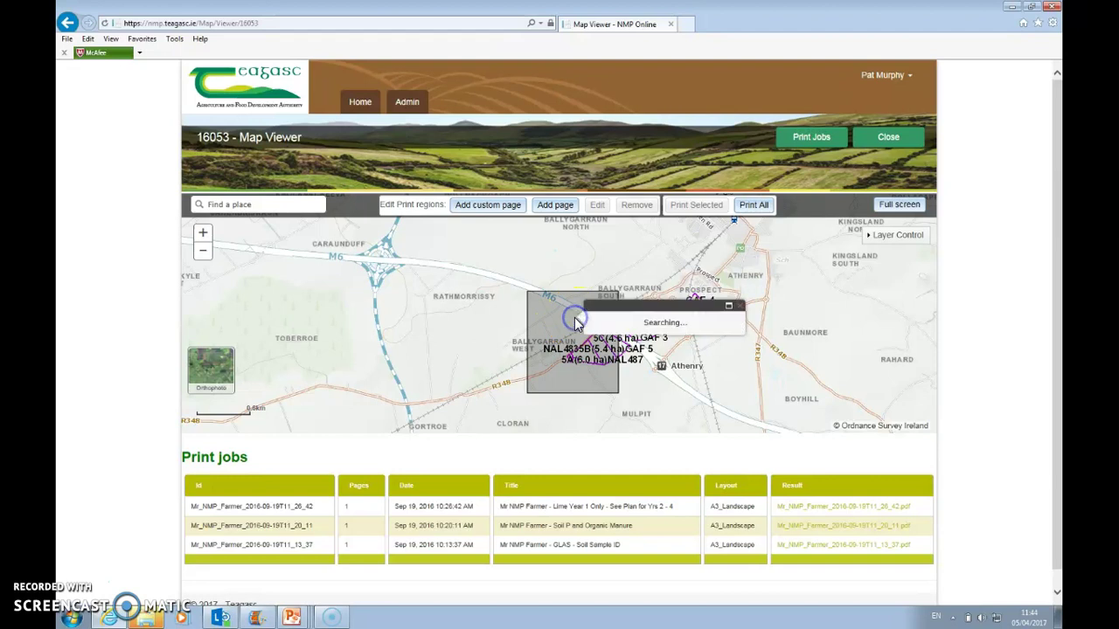
pyautogui.click(561, 323)
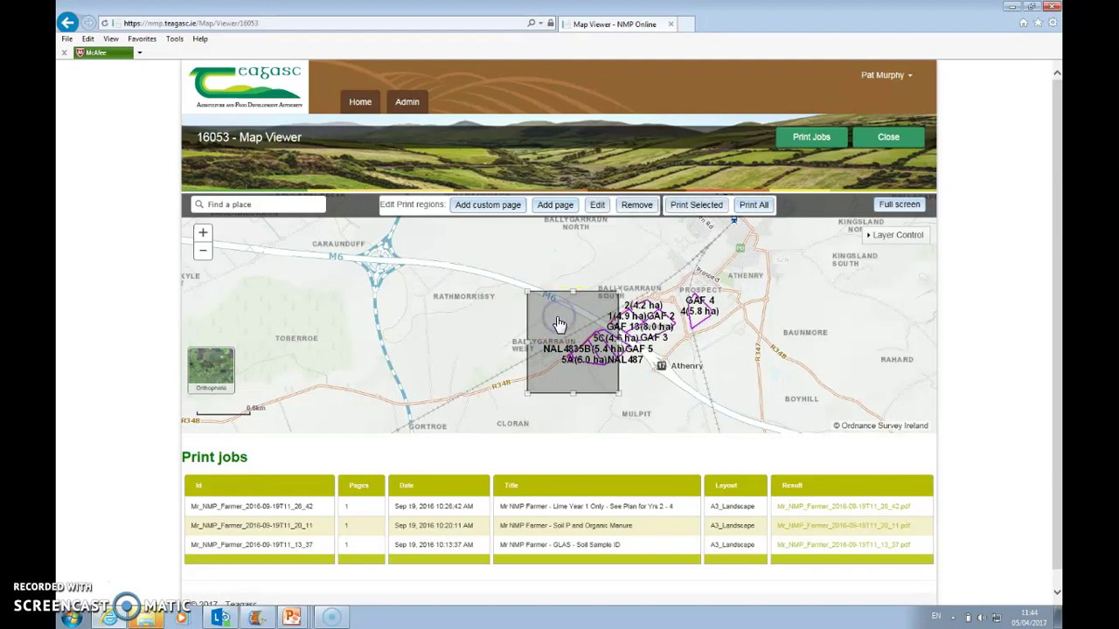
pyautogui.moveTo(550, 326); pyautogui.dragTo(591, 329)
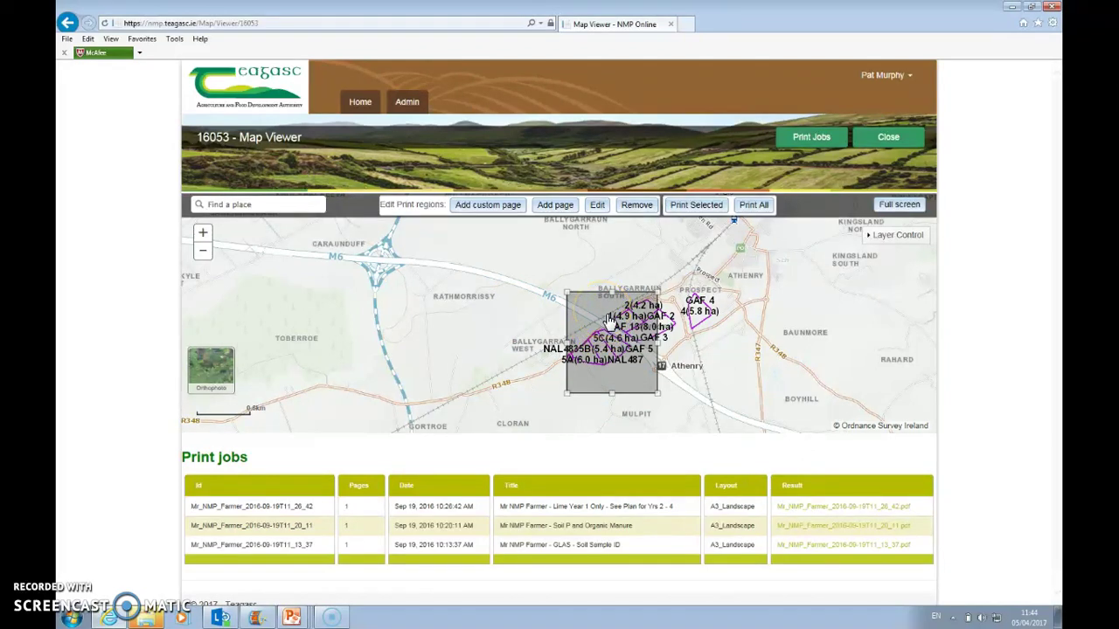
# Set the print page's layout to A3_Landscape, save it, and move the resized print region northeast to cover all the plots, including GAF 4.
pyautogui.click(597, 210)
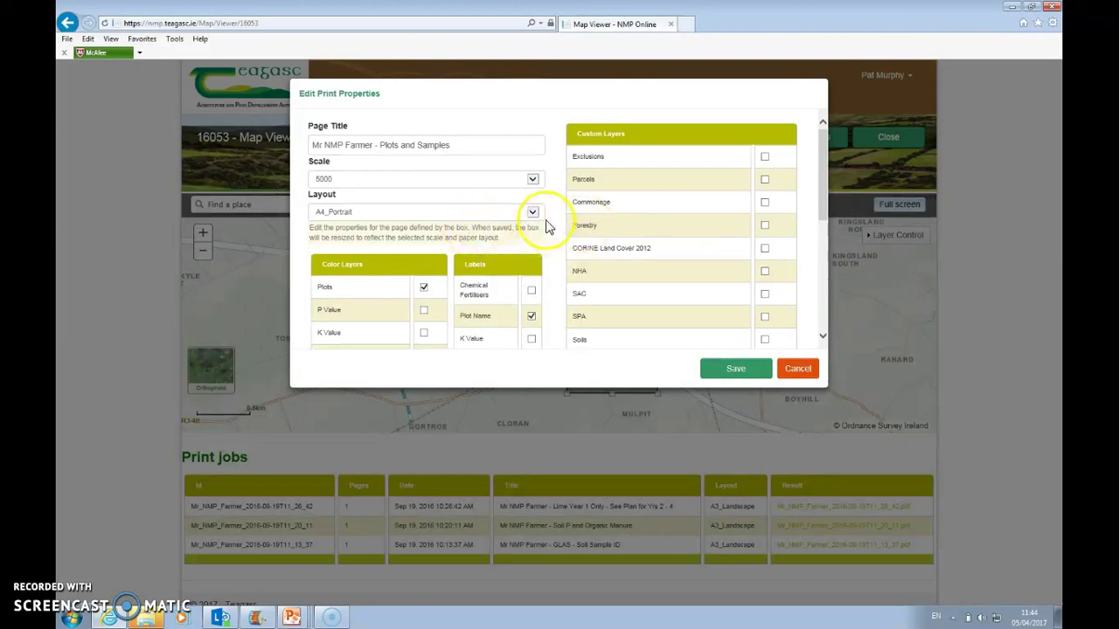
pyautogui.click(531, 213)
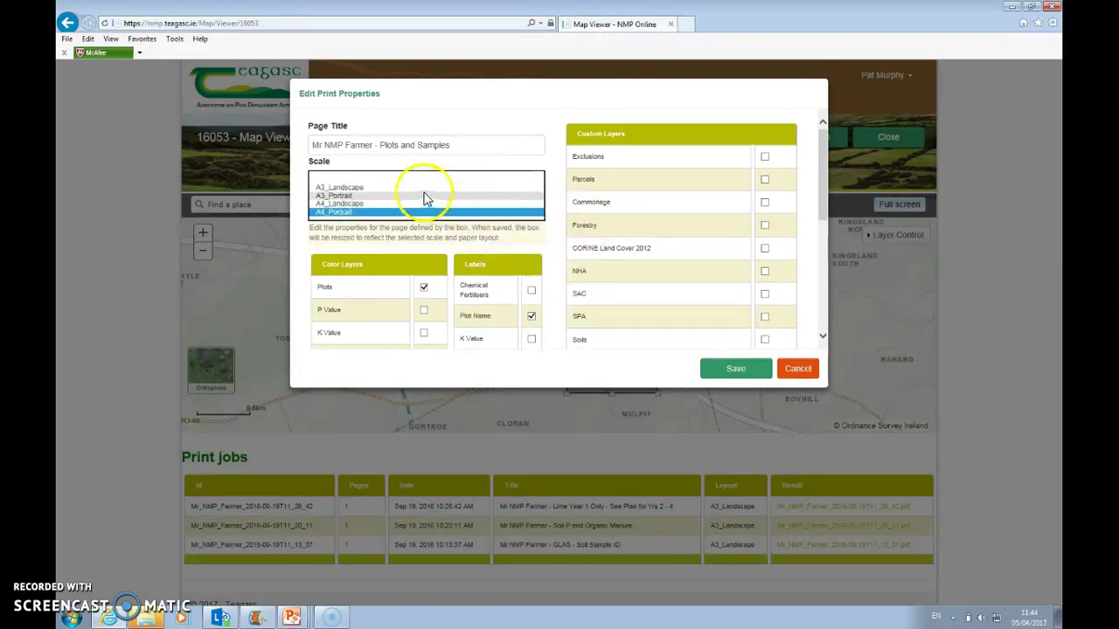
pyautogui.click(378, 187)
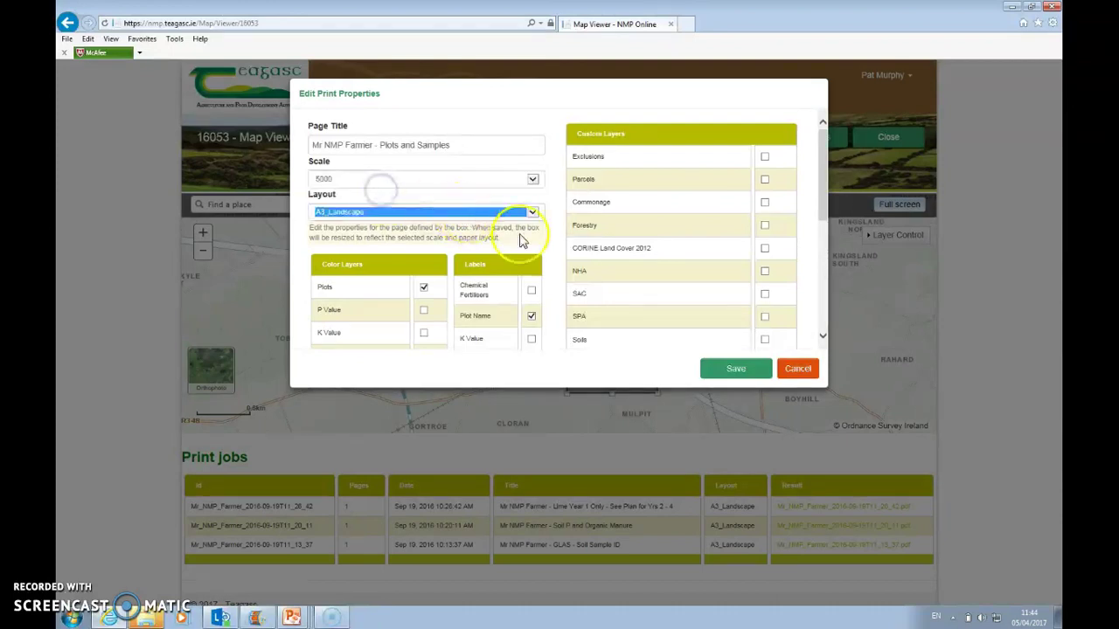
pyautogui.click(725, 372)
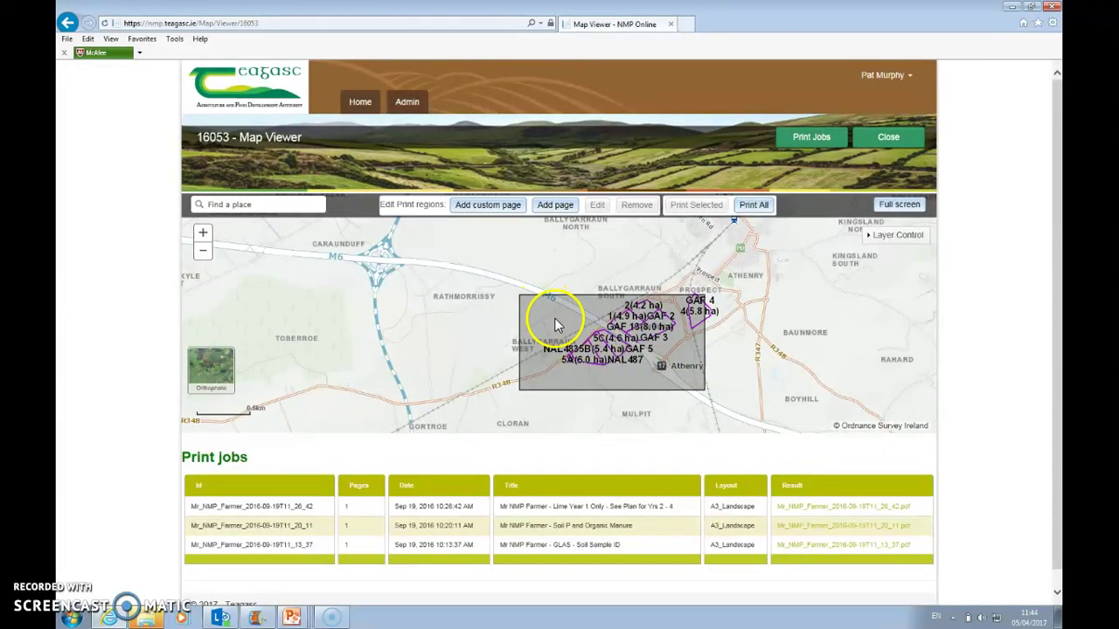
pyautogui.moveTo(562, 322); pyautogui.dragTo(592, 318)
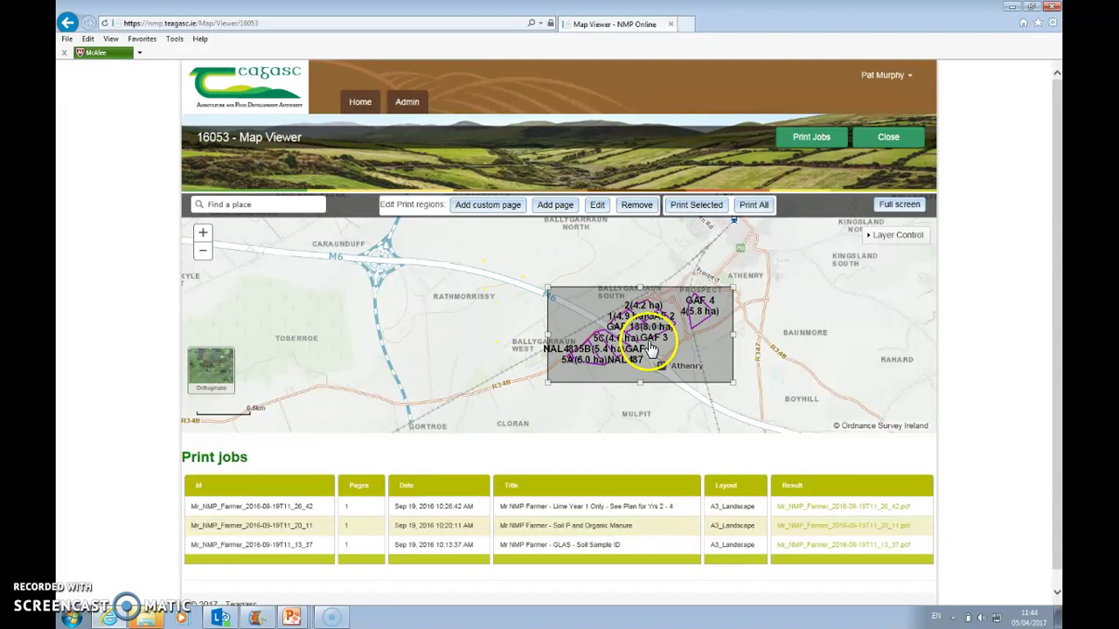
# Print the selected page and review the plot names and sample labels in its Plots and Samples PDF before returning to the map viewer.
pyautogui.click(696, 209)
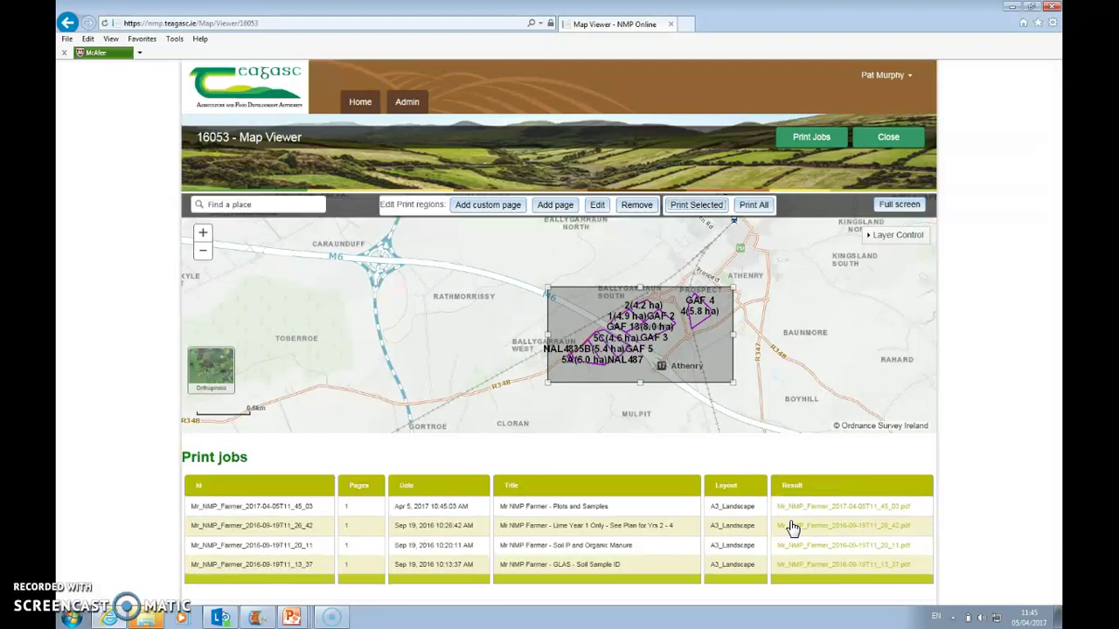
pyautogui.click(822, 516)
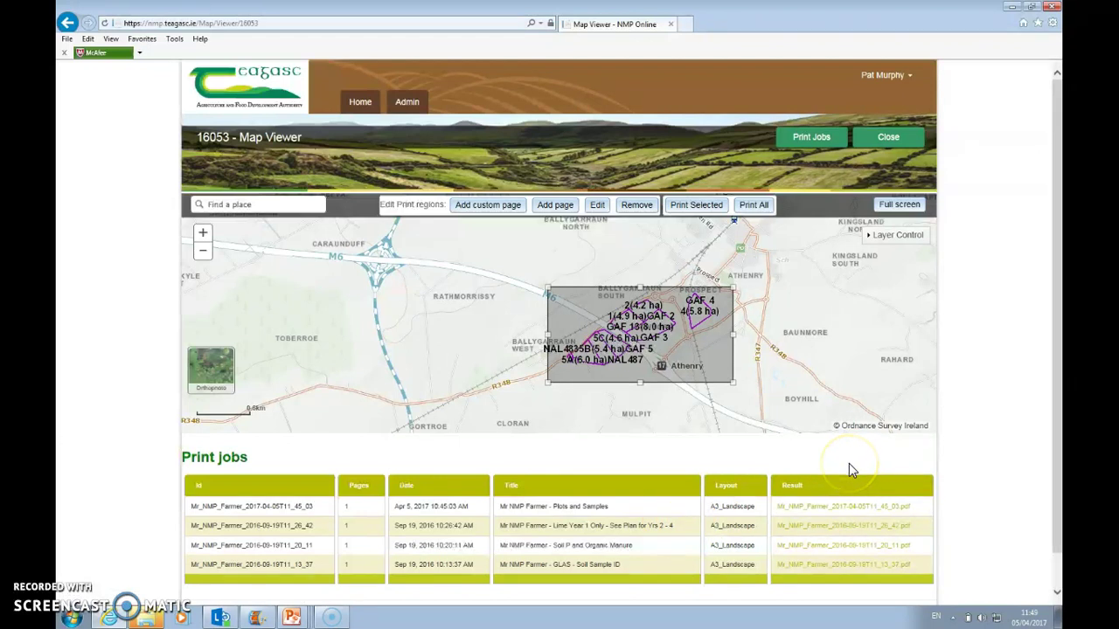
pyautogui.click(822, 514)
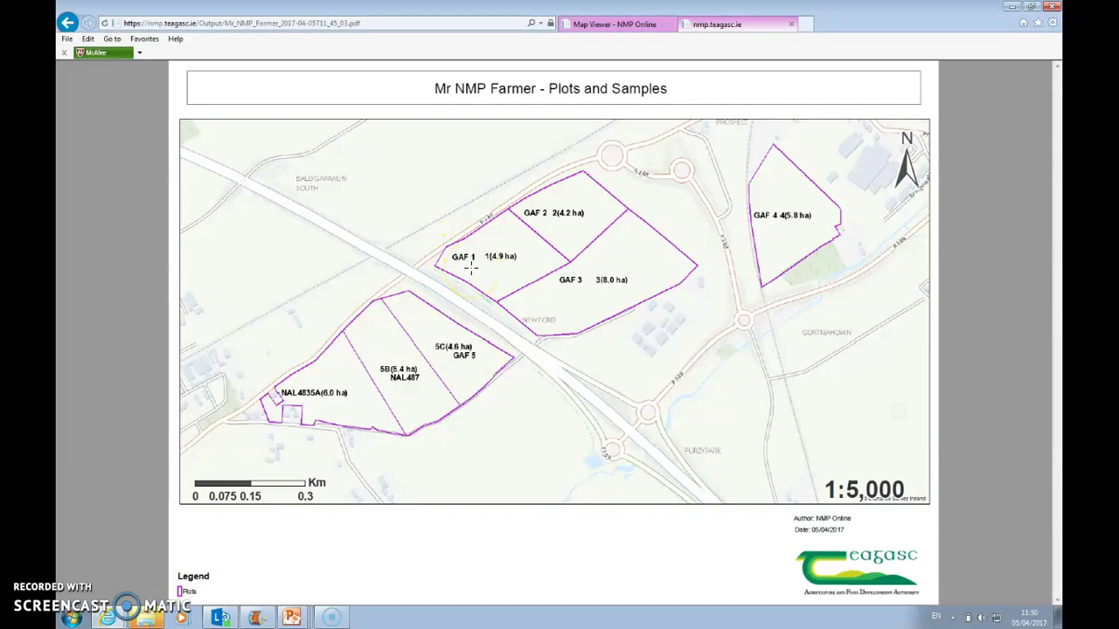
pyautogui.click(615, 26)
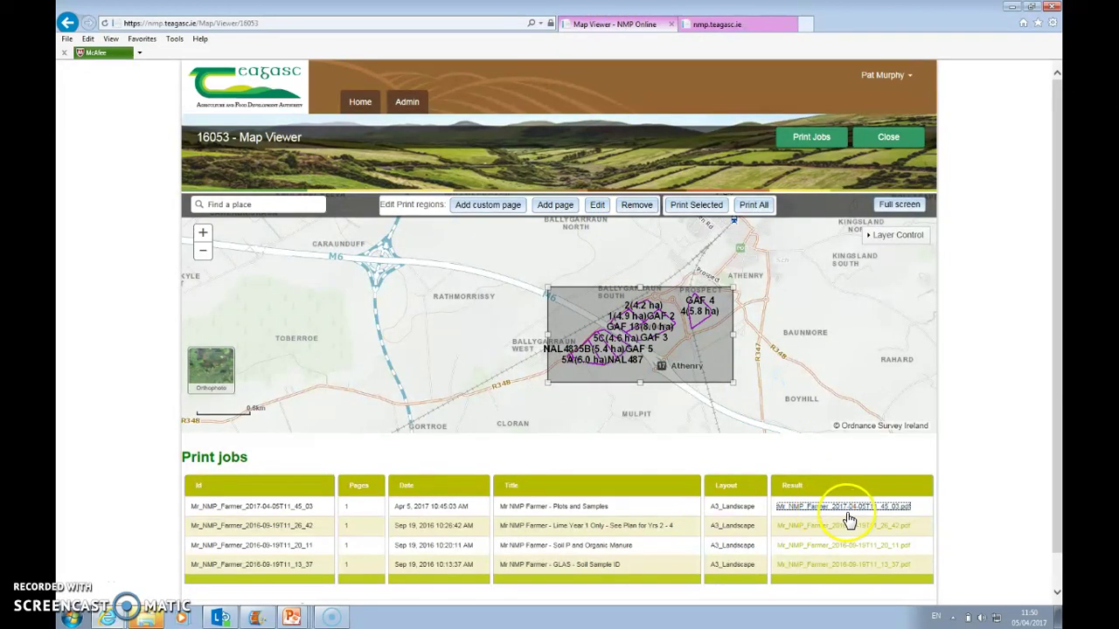